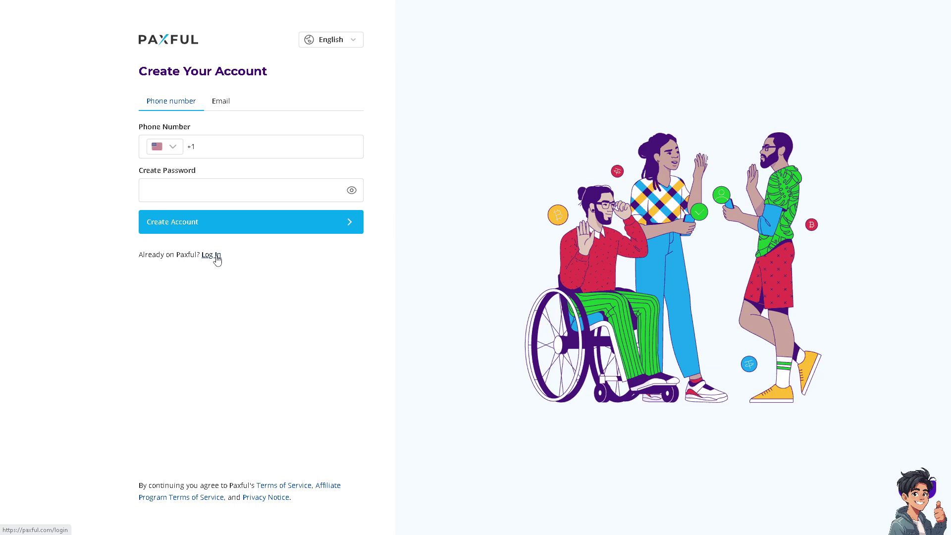
Switch the Create Your Account form from phone number to the Email sign-up option.
click(223, 104)
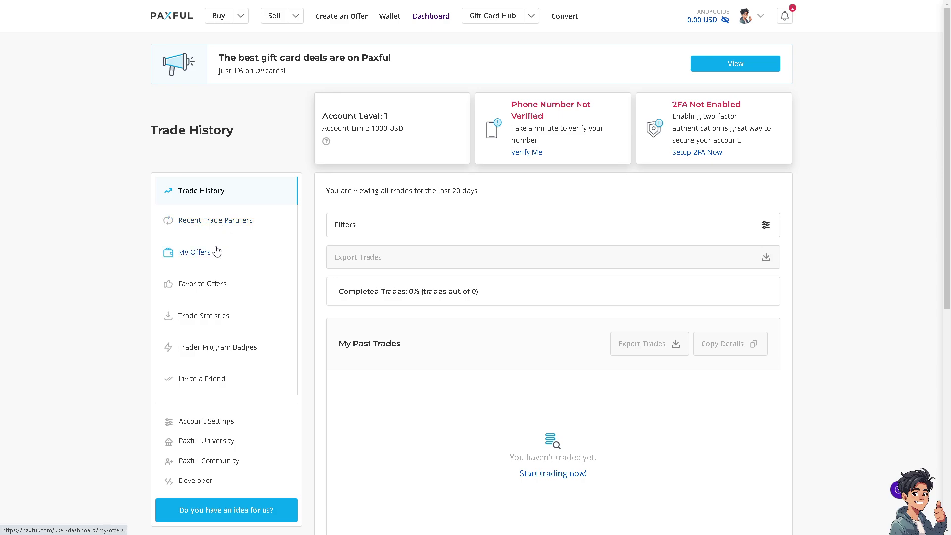
Go from the Trade History dashboard to the Buy Bitcoin offers page via Buy.
click(225, 19)
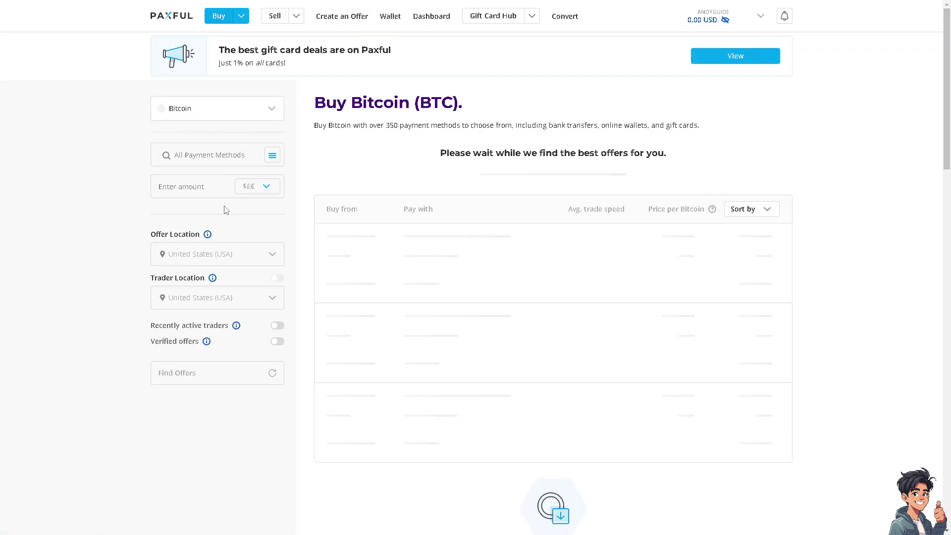
Confirm Bitcoin as the coin to buy and bring up the full payment-method list.
click(273, 112)
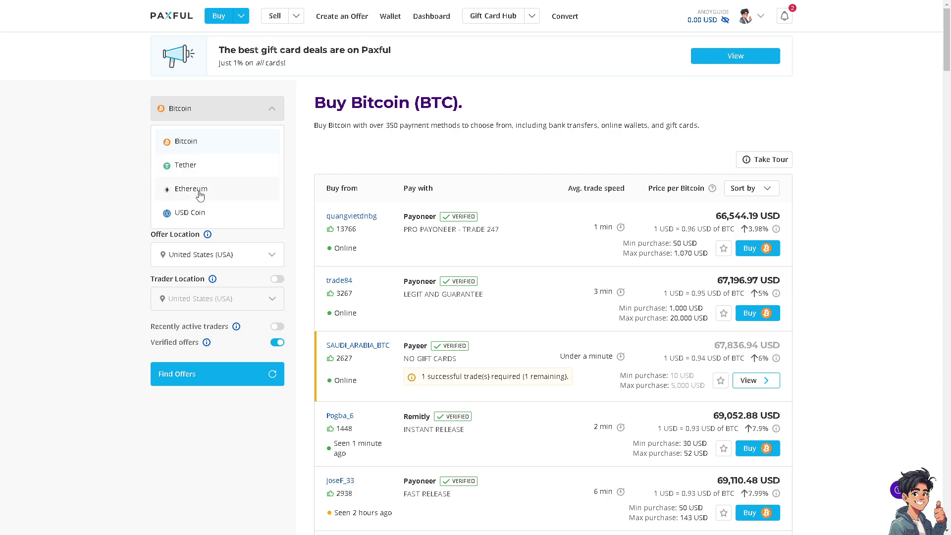
click(97, 164)
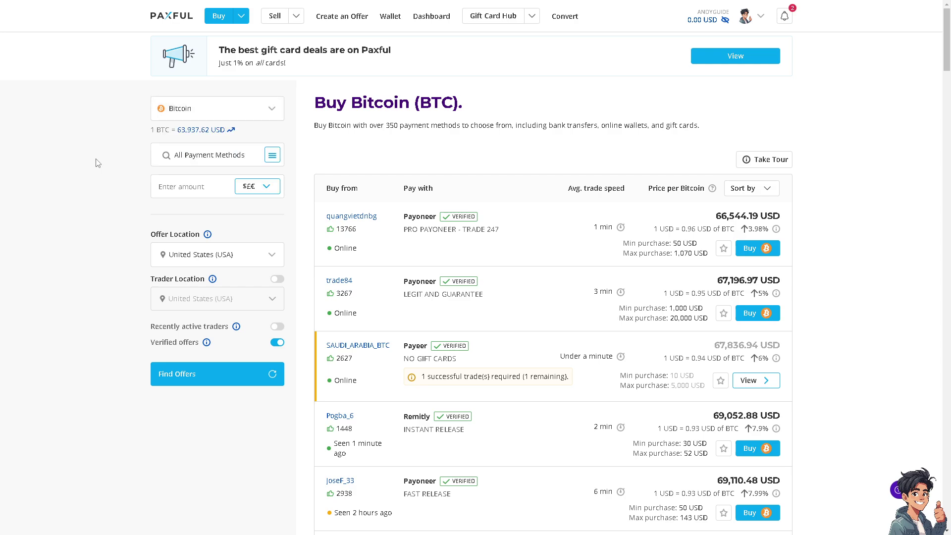
click(272, 159)
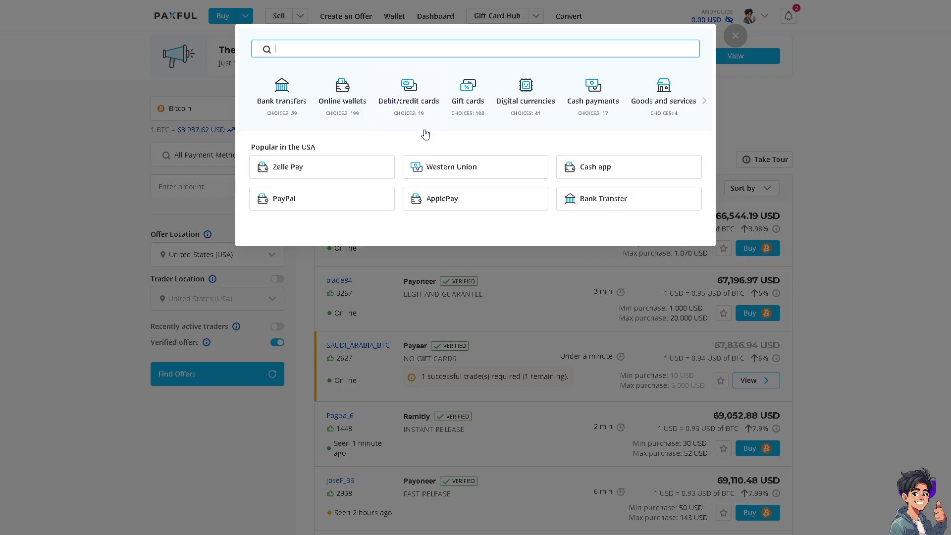
Choose the Gift cards category and view offers payable with any gift card.
click(470, 92)
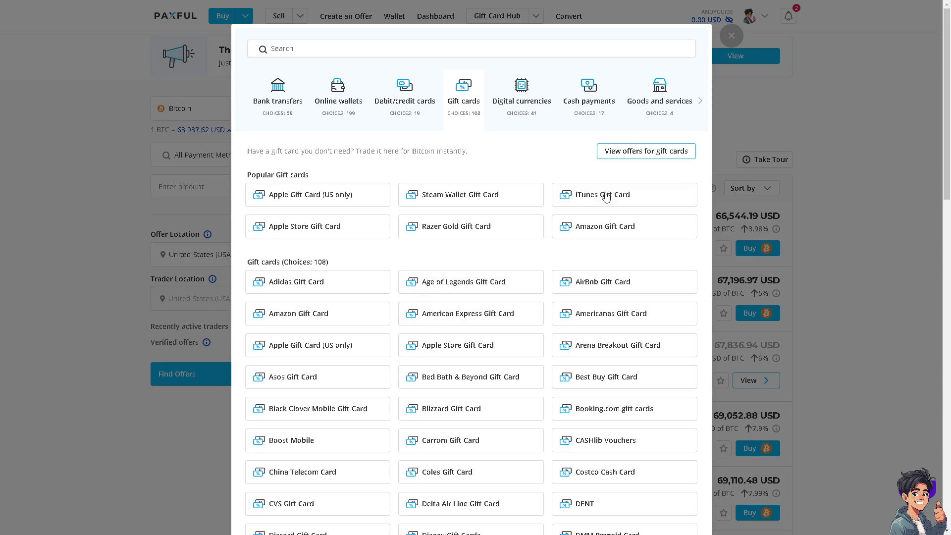
scroll(605, 198, down, 4)
scroll(595, 220, down, 7)
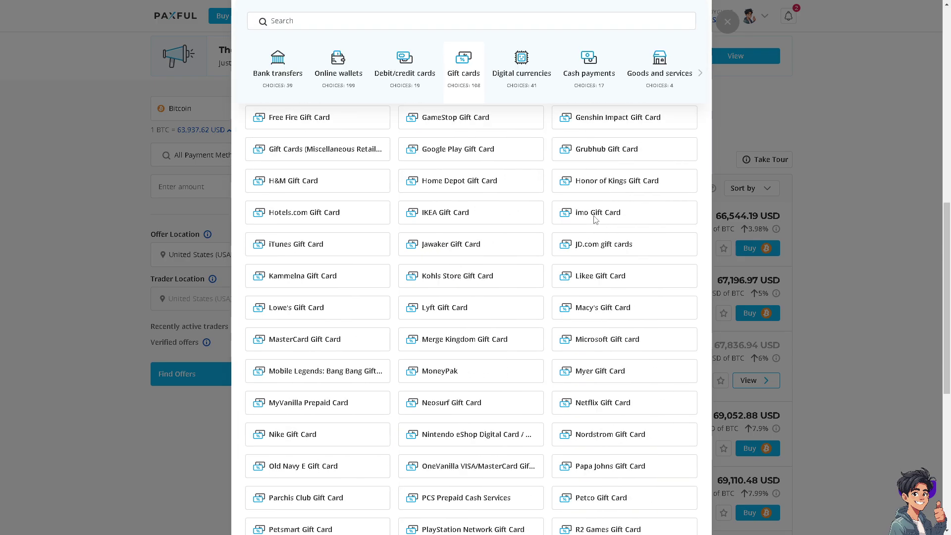
scroll(632, 144, up, 5)
scroll(633, 148, up, 5)
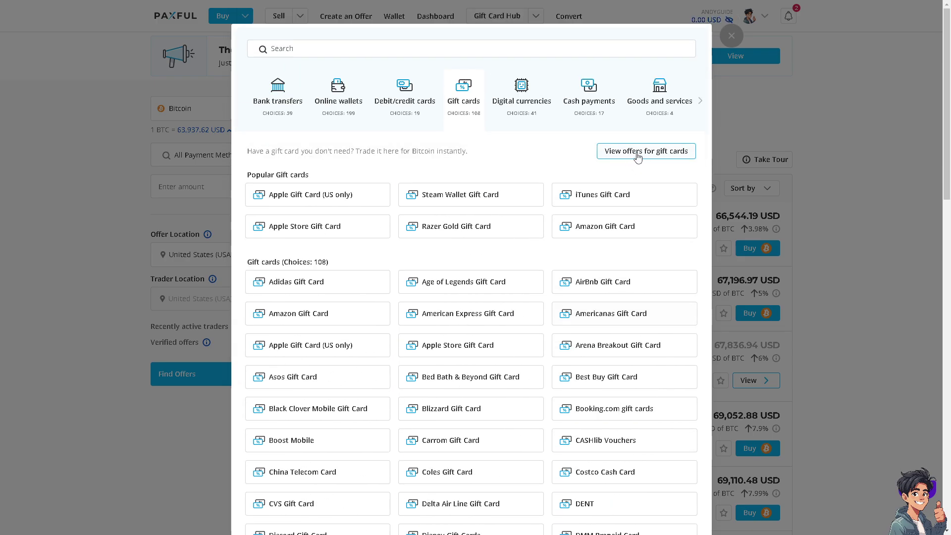
click(639, 151)
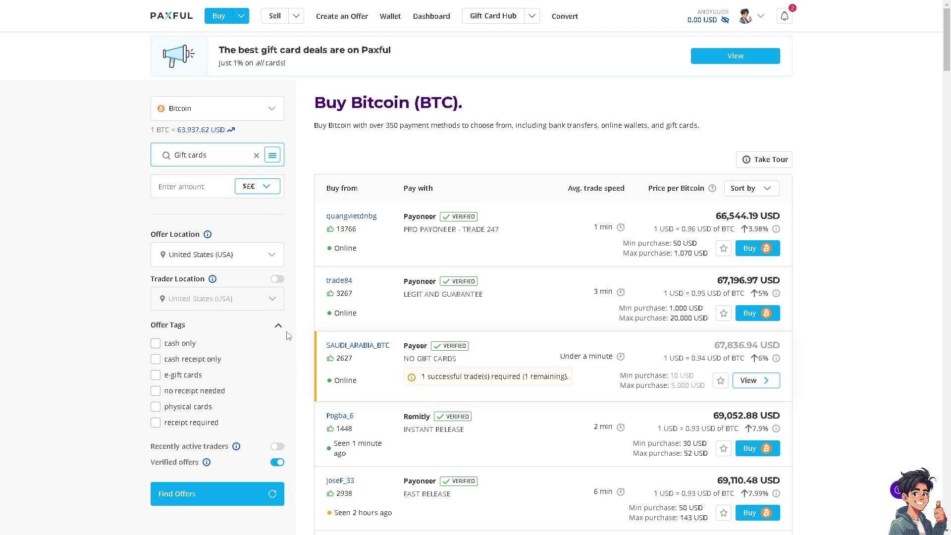
Enter 100 as the amount to buy and set its currency to US Dollar.
scroll(520, 317, down, 4)
scroll(516, 322, up, 4)
click(192, 186)
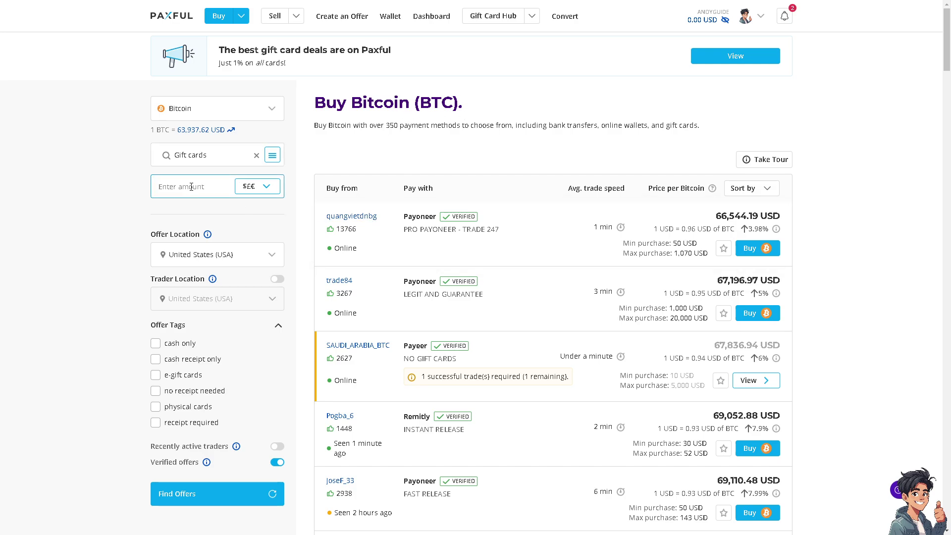
text(2)
key(BackSpace)
key(BackSpace)
text(100)
click(265, 187)
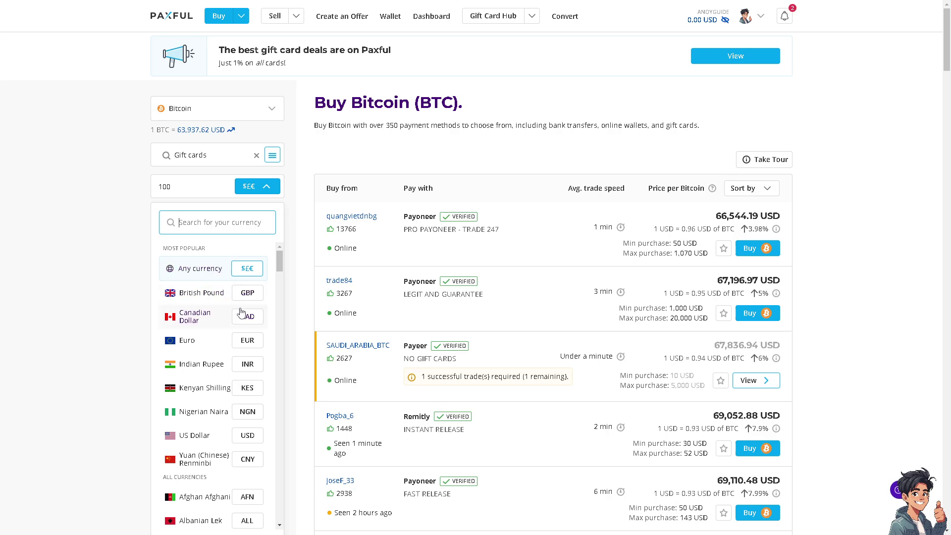
click(241, 436)
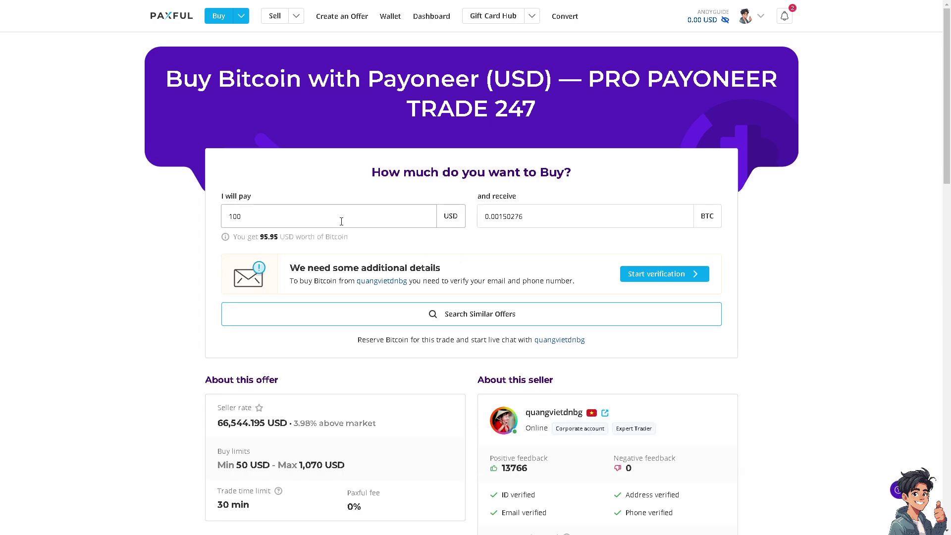
Replace the I will pay amount on PRO PAYONEER TRADE 247 with 200 USD.
drag(268, 219, 210, 222)
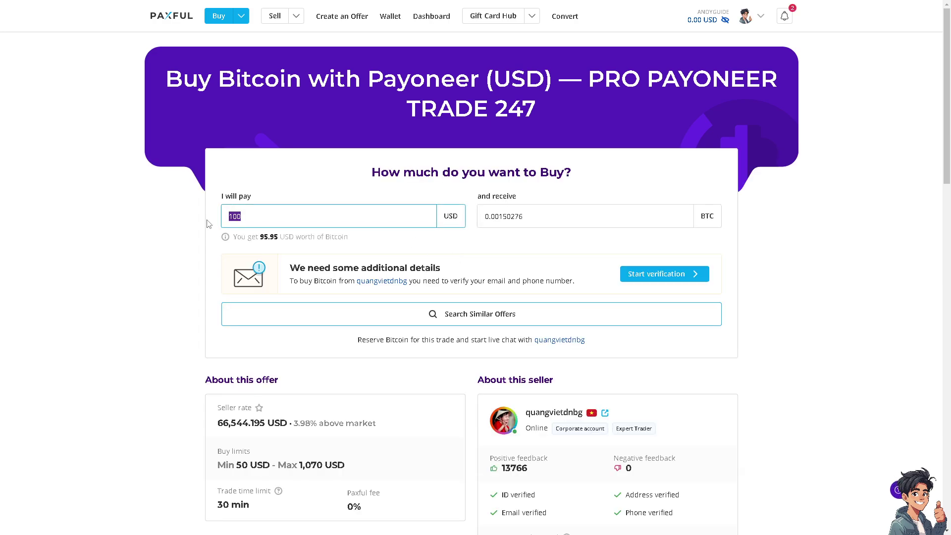
text(20)
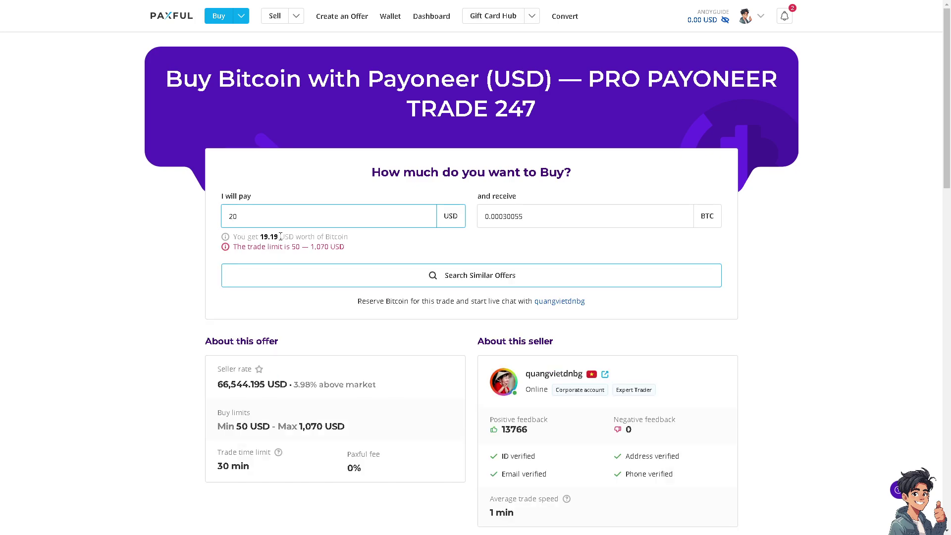
drag(231, 216, 159, 212)
text(200)
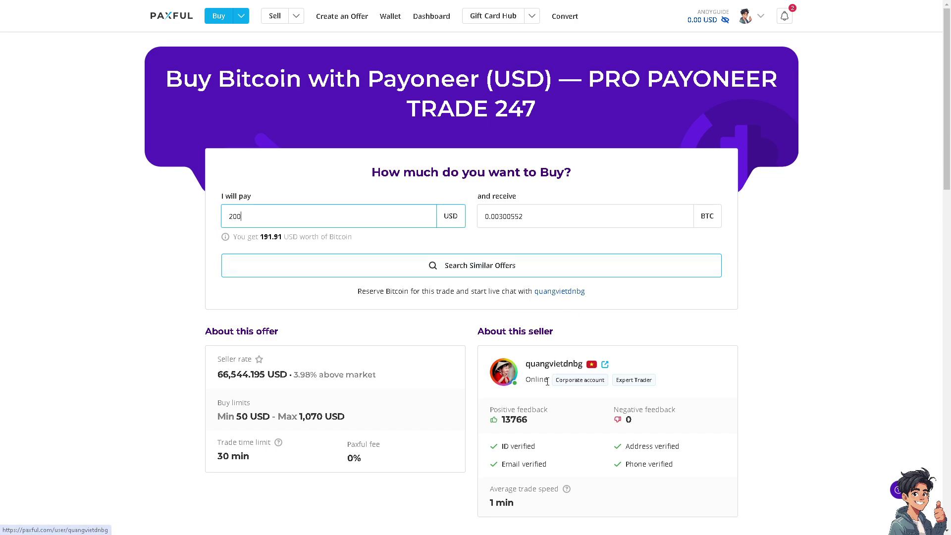
scroll(438, 374, down, 2)
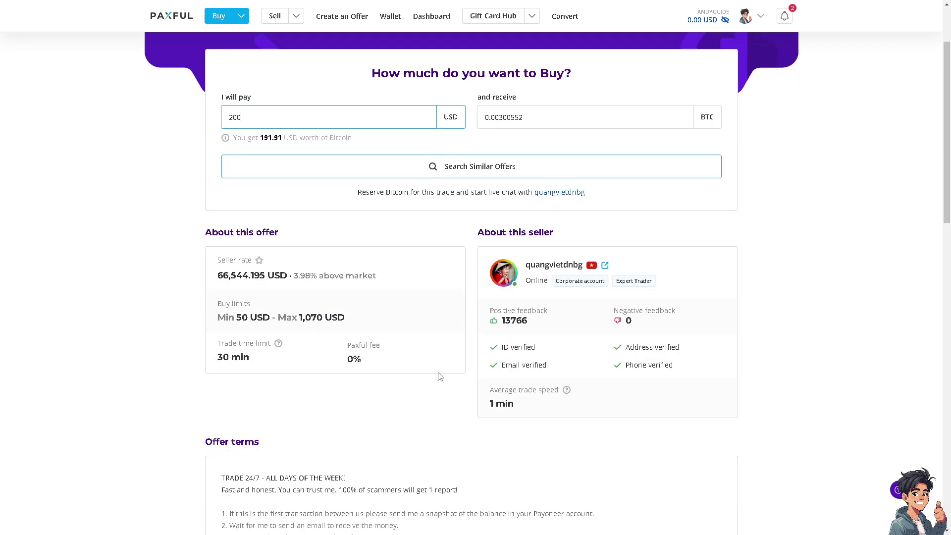
scroll(437, 374, up, 2)
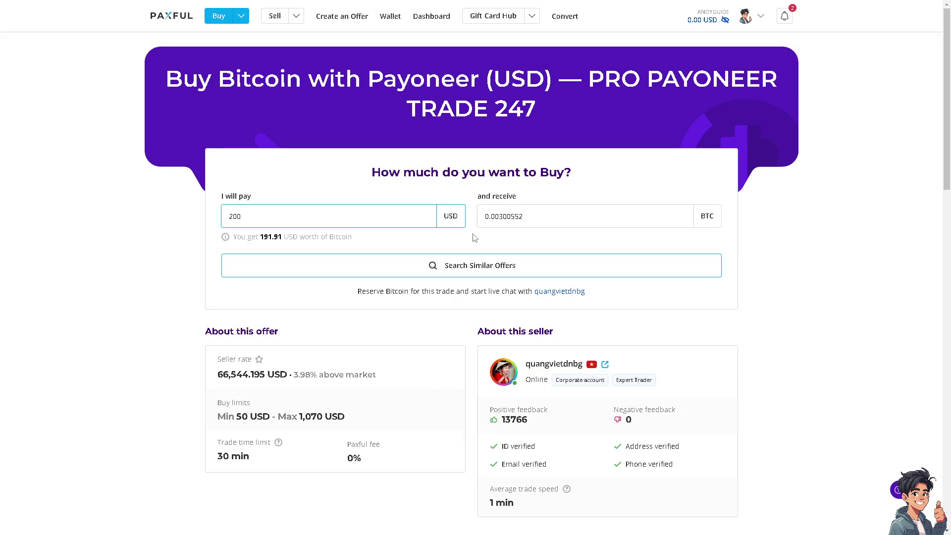
Navigate Gift Card Hub through Gift cards and Gaming to PlayStation Network Gift Card offers.
click(504, 21)
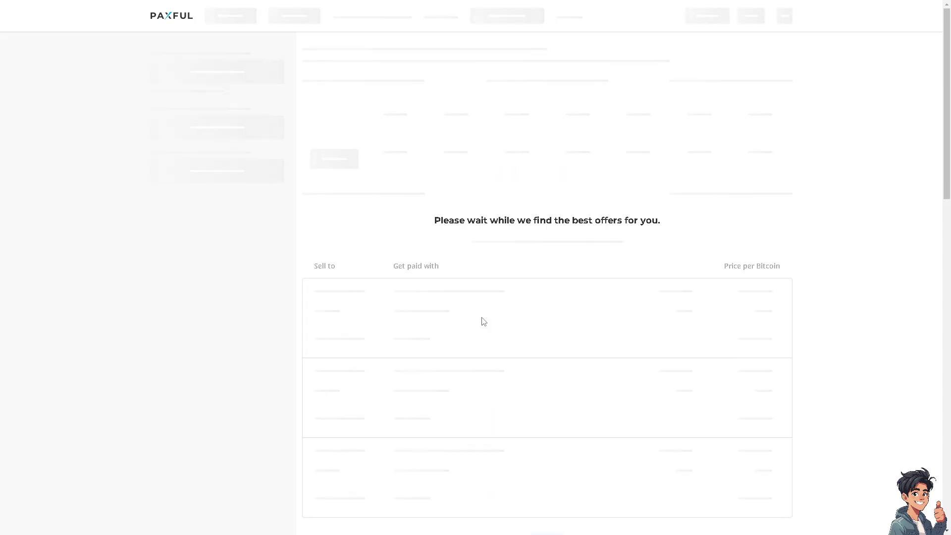
click(376, 198)
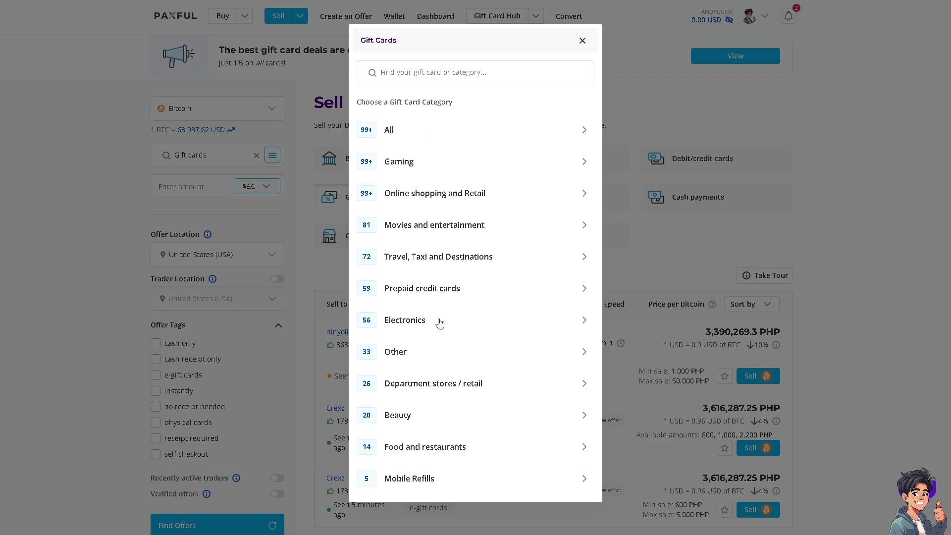
click(436, 162)
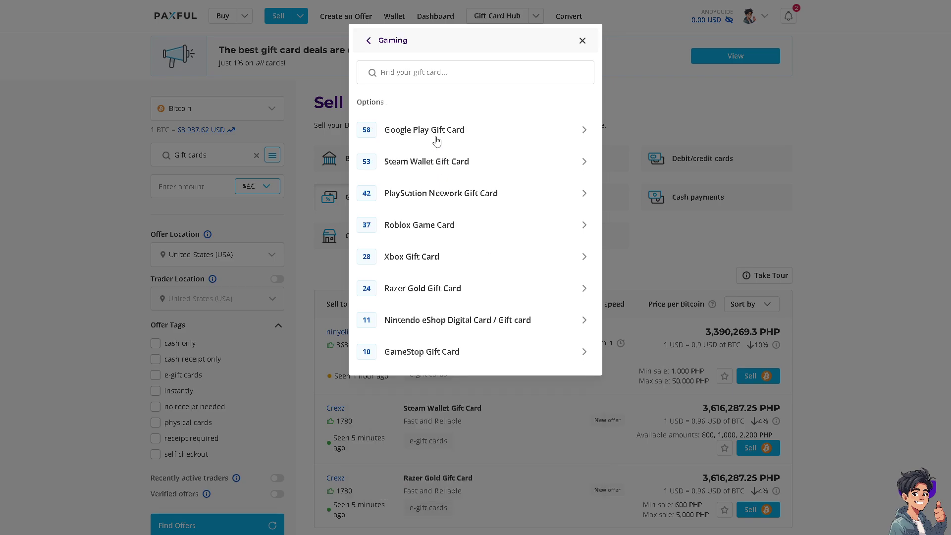
click(466, 196)
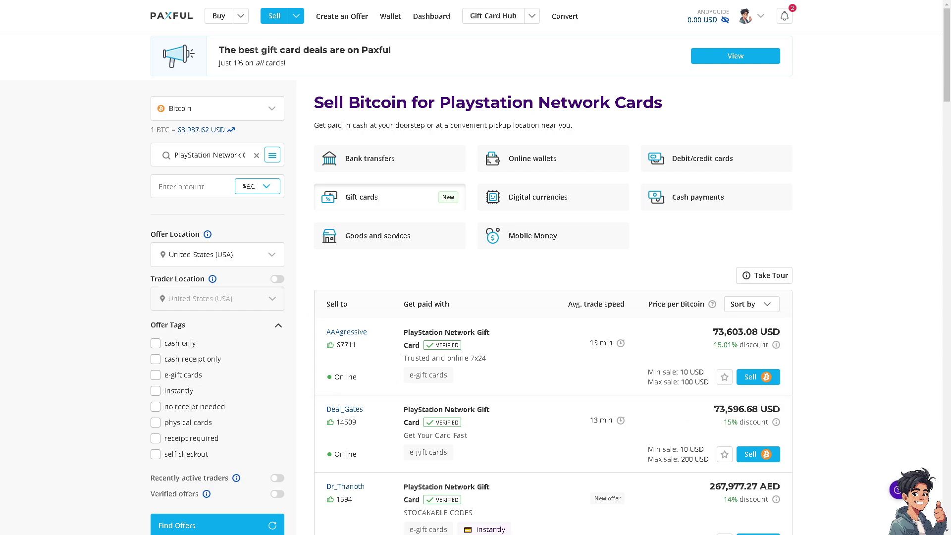
Open the How to Contact Support article and scroll down to Chat with PaxBot!
click(886, 475)
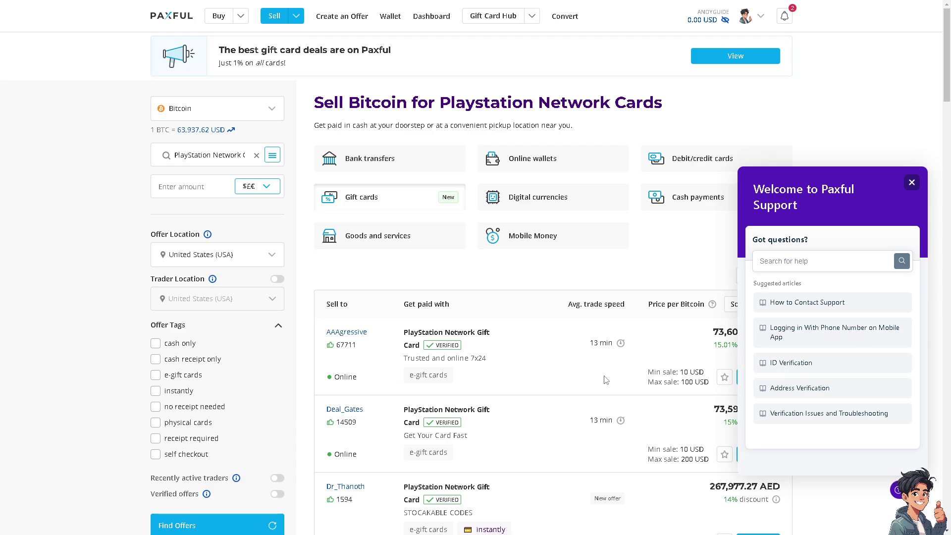
click(809, 306)
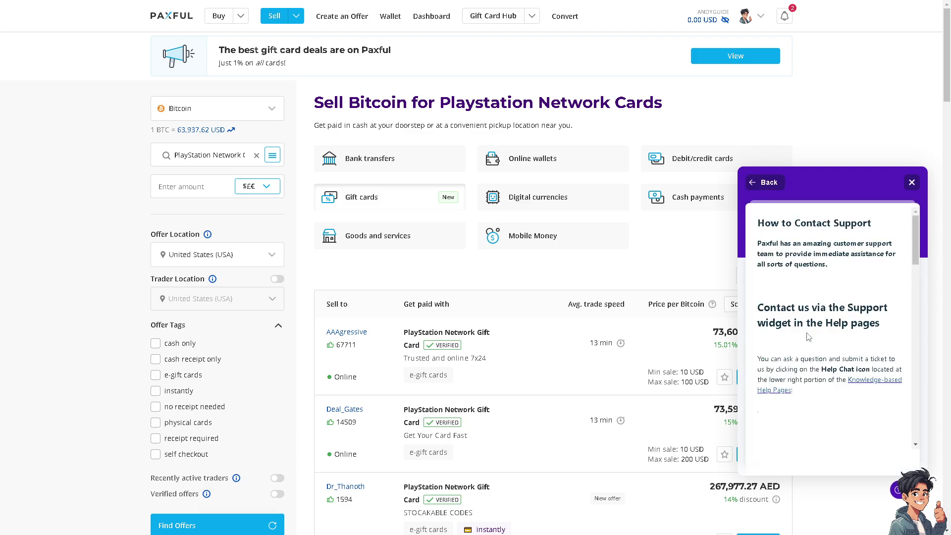
scroll(815, 349, down, 3)
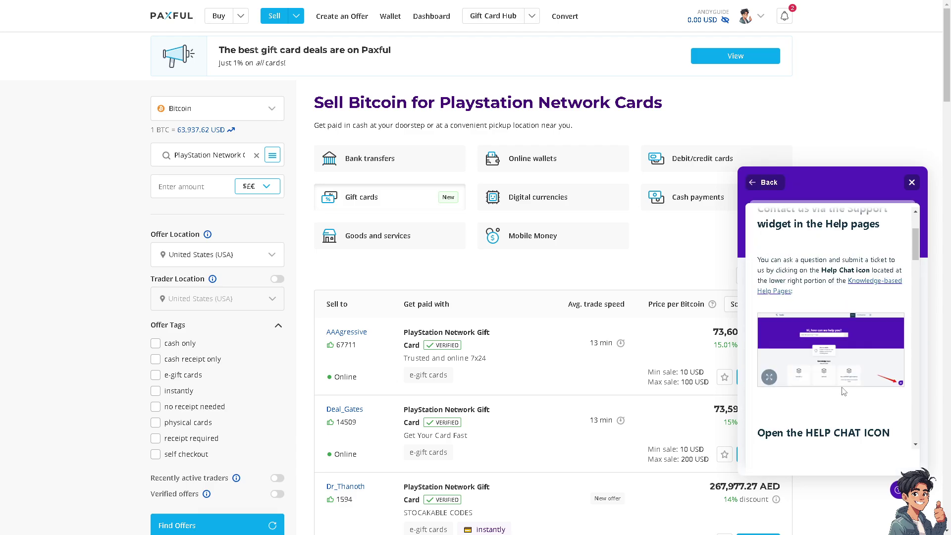
scroll(829, 389, down, 5)
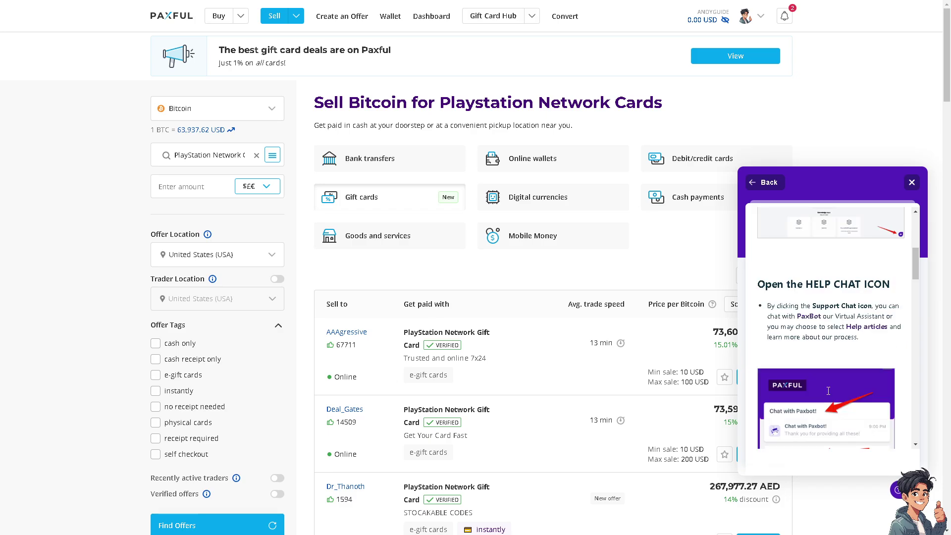
scroll(826, 391, down, 1)
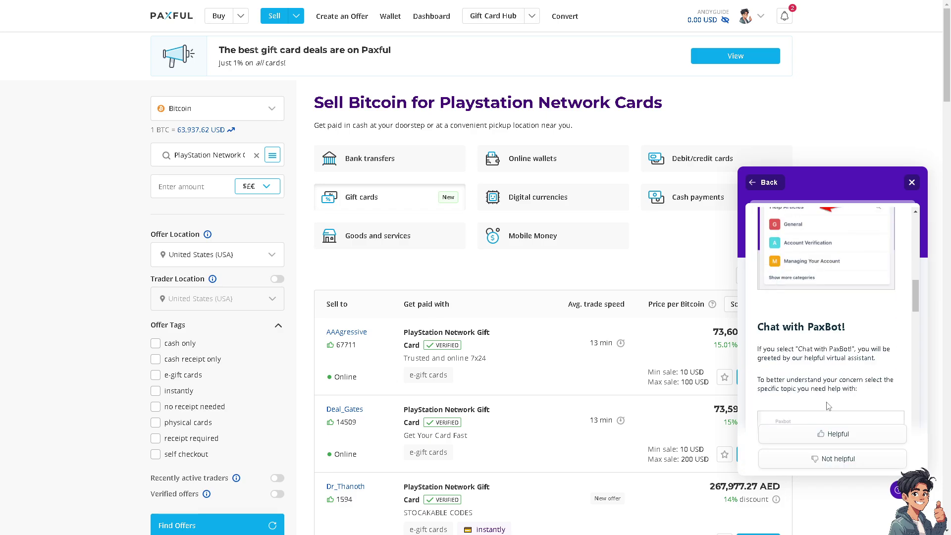